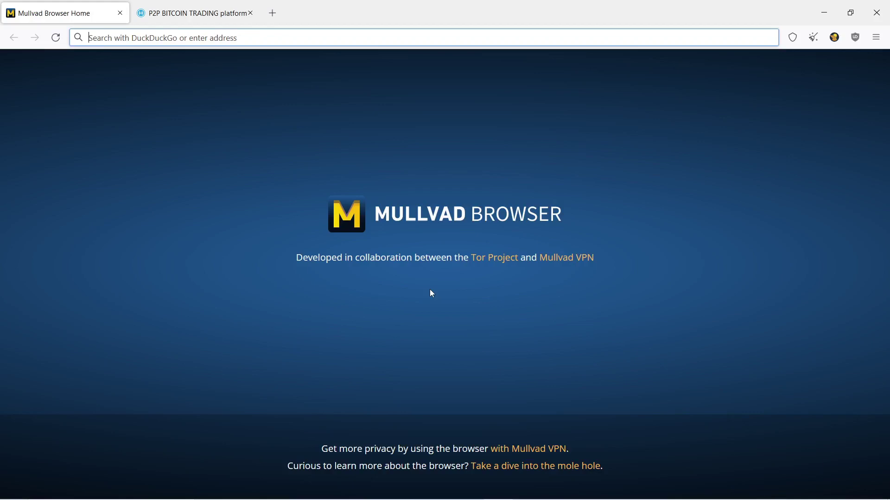
Start a new buy offer in EUR at the floating rate plus 3%, for 700 EUR.
click(169, 4)
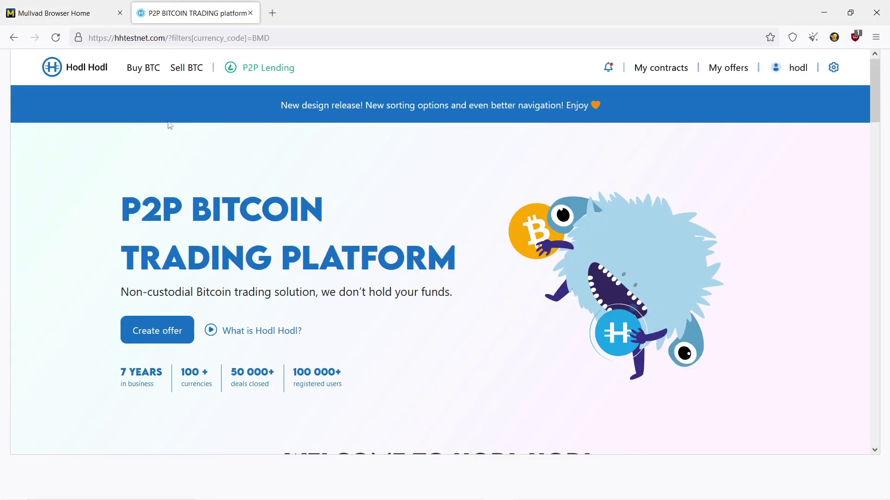
click(166, 336)
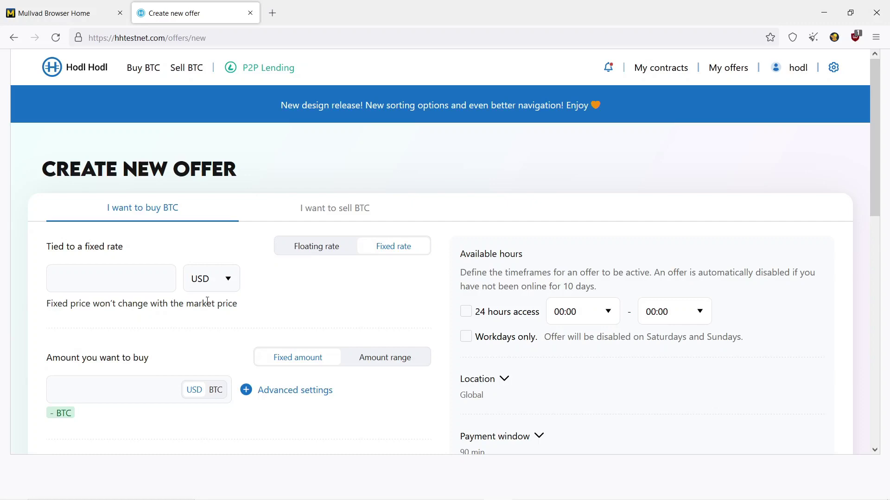
click(213, 286)
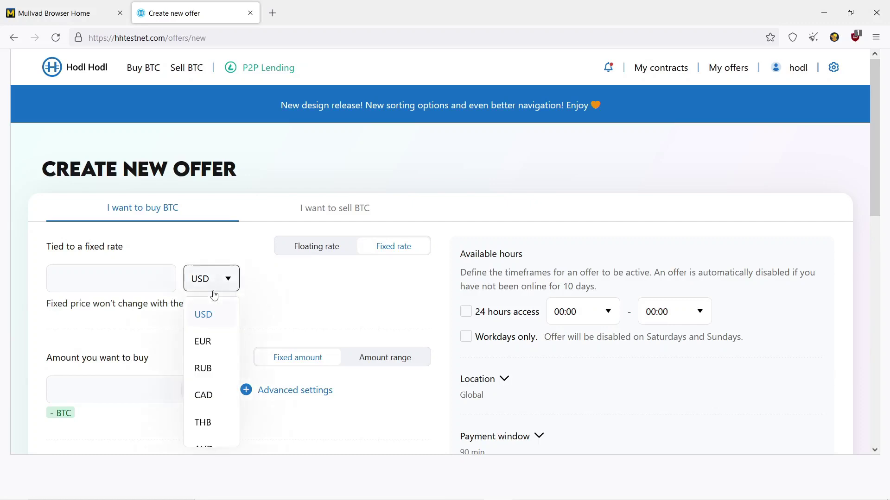
click(203, 341)
click(322, 248)
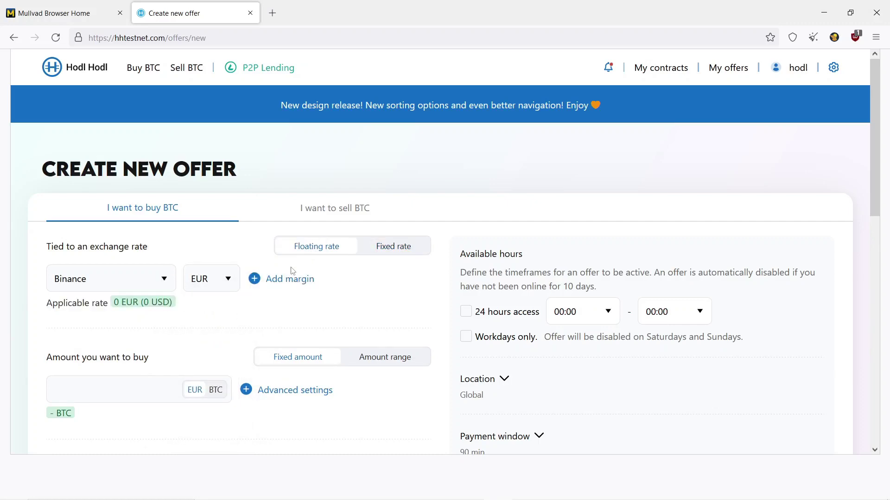
click(287, 277)
text(3)
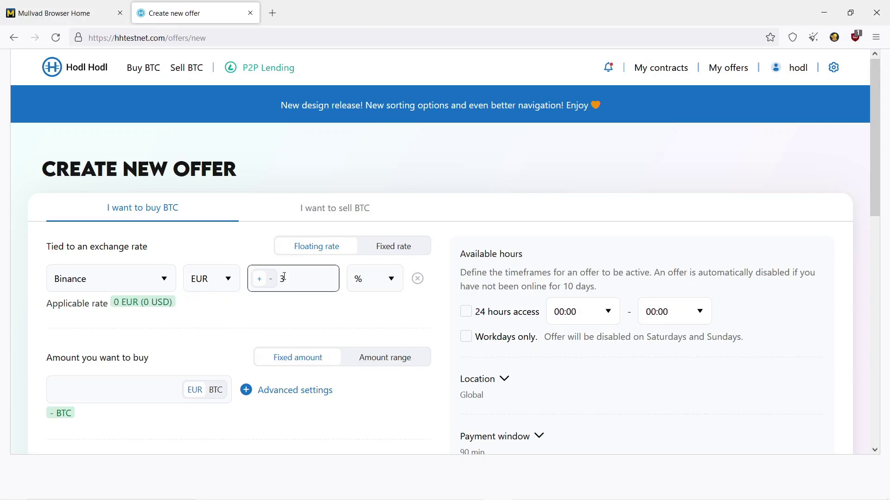
click(147, 388)
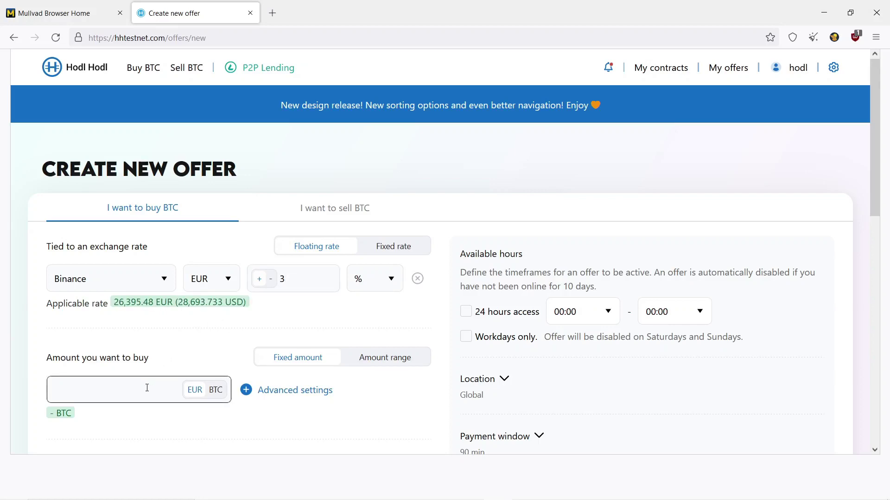
text(700)
scroll(147, 388, down, 1)
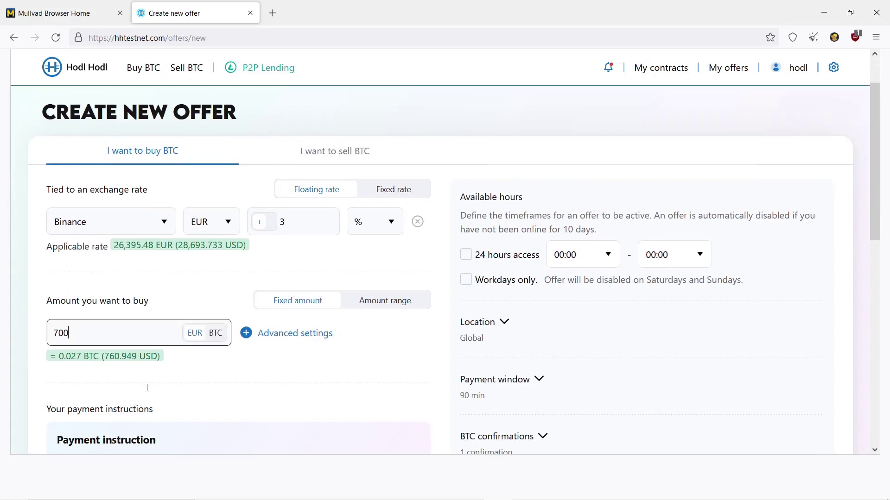
scroll(146, 390, down, 3)
scroll(146, 391, down, 1)
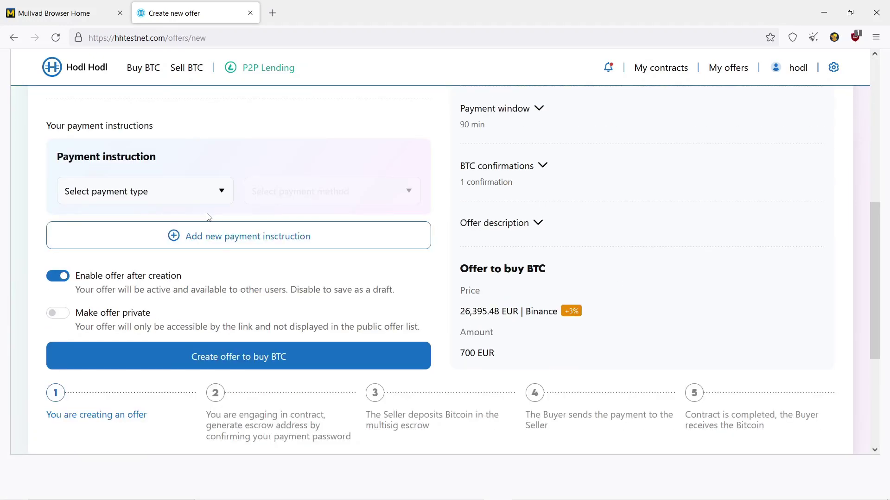
Set the payment type to Online payment system with Wise as the method.
click(210, 198)
click(149, 334)
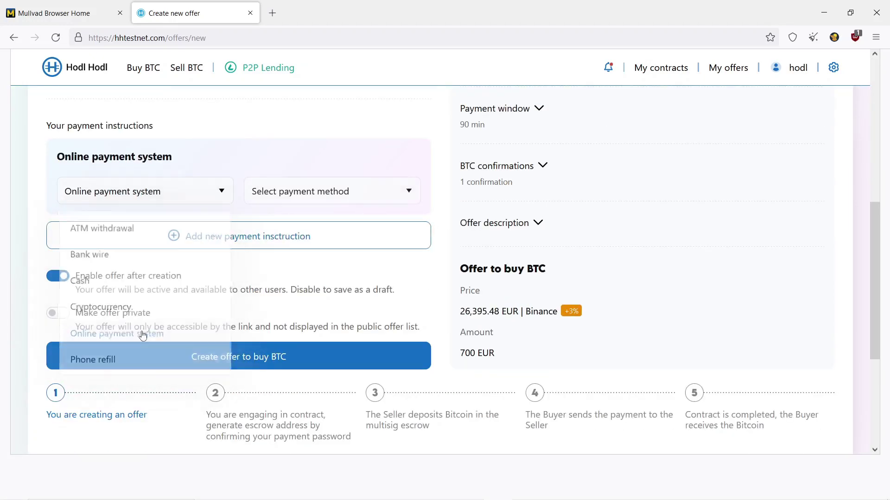
click(340, 189)
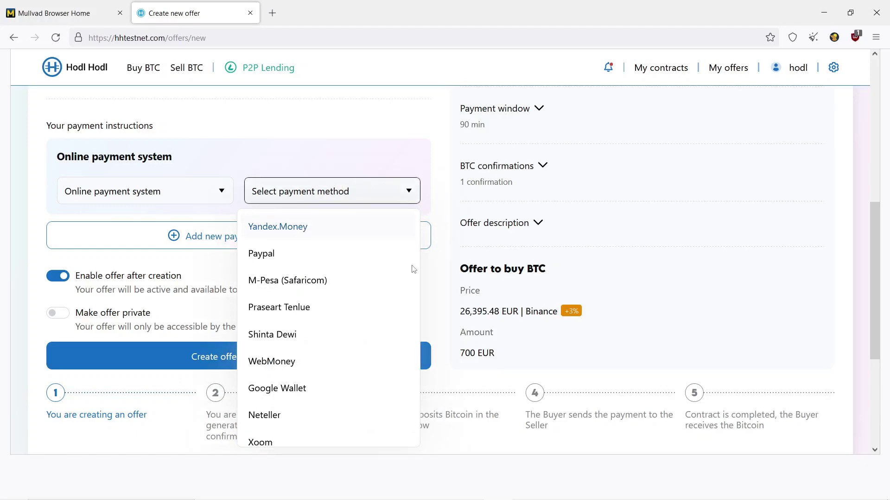
scroll(323, 327, down, 5)
scroll(323, 328, up, 5)
scroll(322, 328, down, 3)
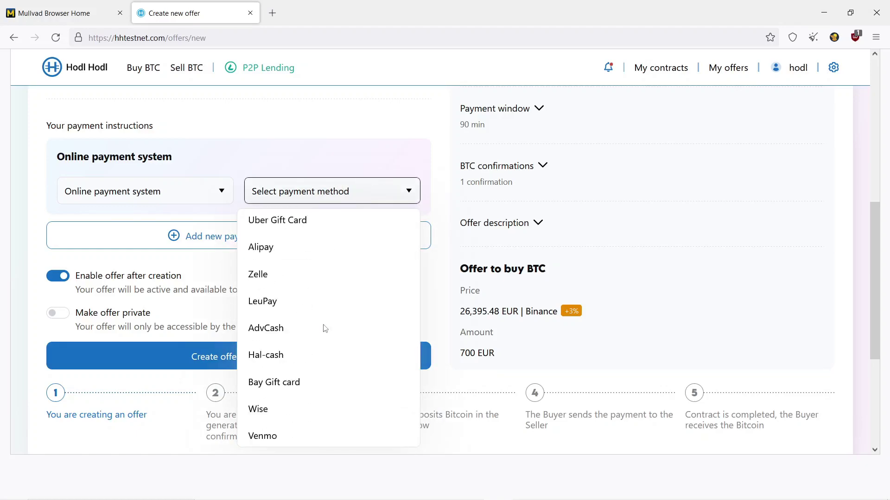
click(292, 395)
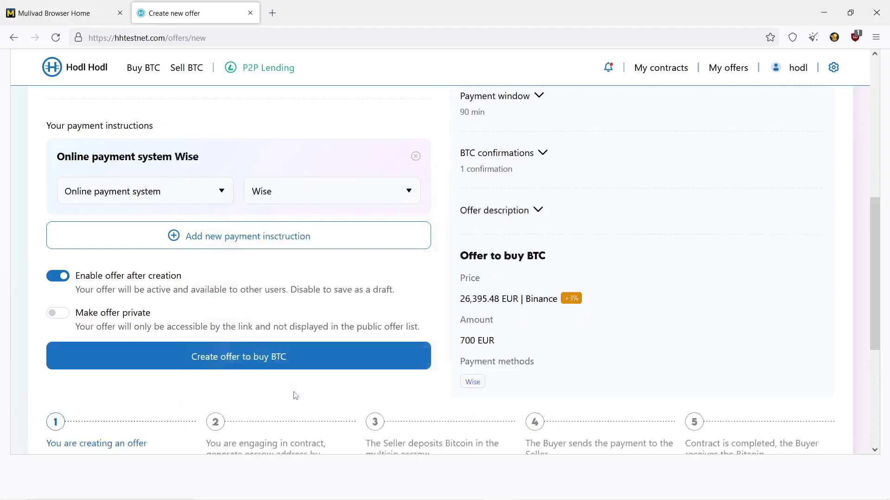
Publish the 700 EUR Wise buy offer and open the Buy BTC marketplace.
click(271, 347)
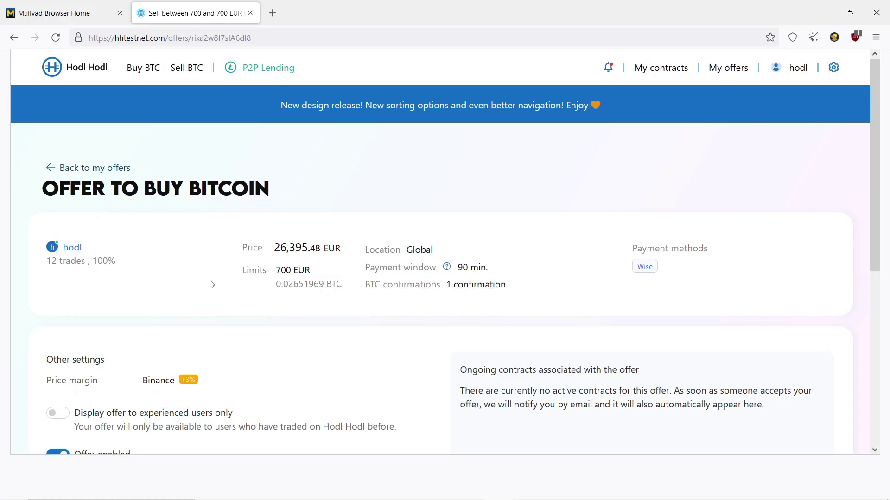
click(137, 75)
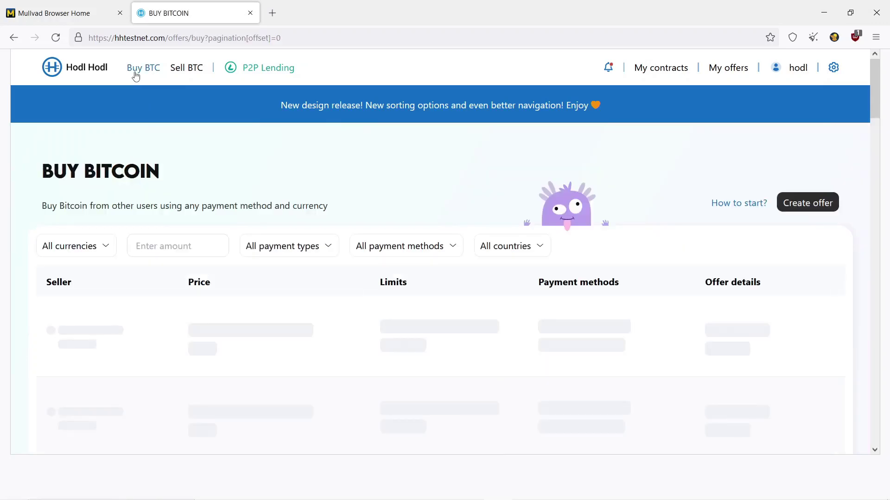
click(73, 252)
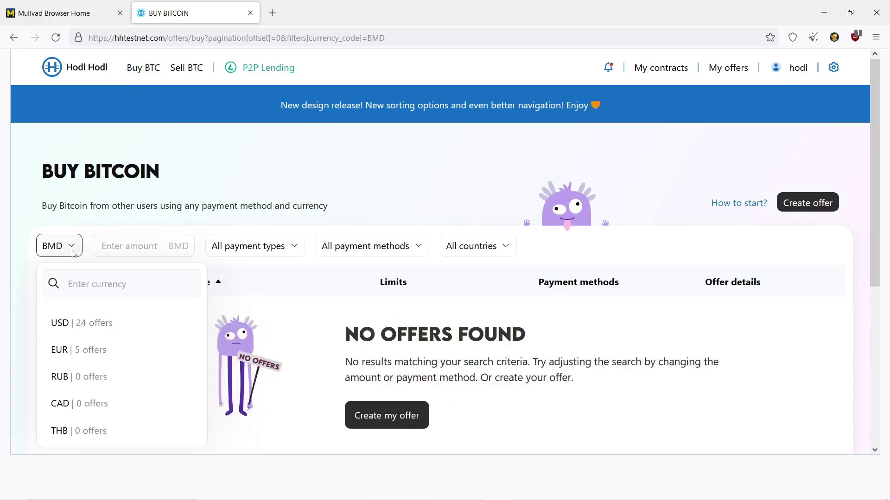
click(72, 350)
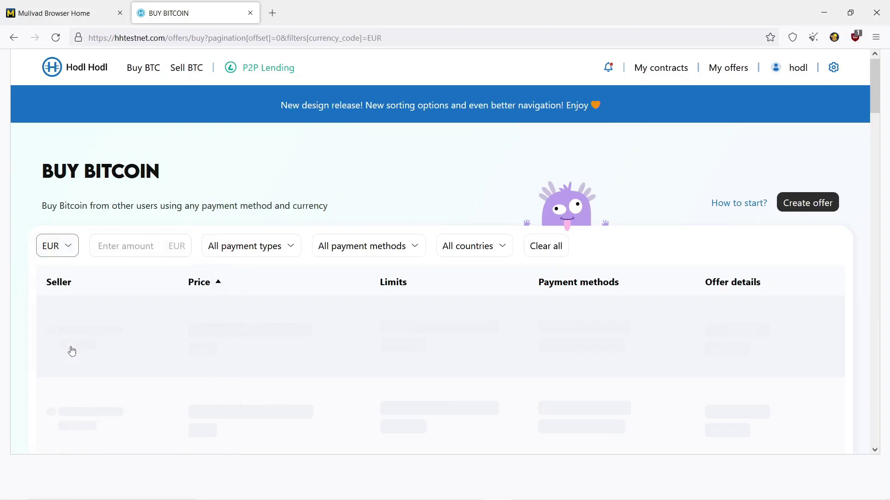
scroll(71, 346, down, 5)
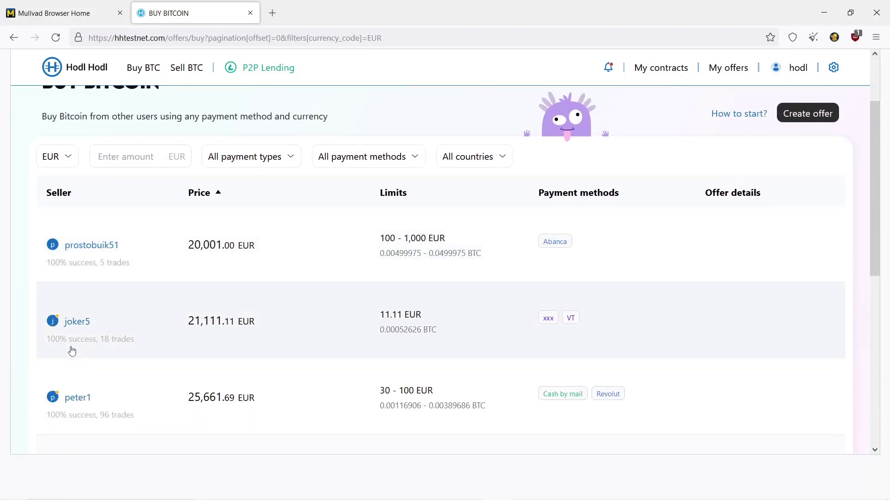
scroll(72, 352, down, 2)
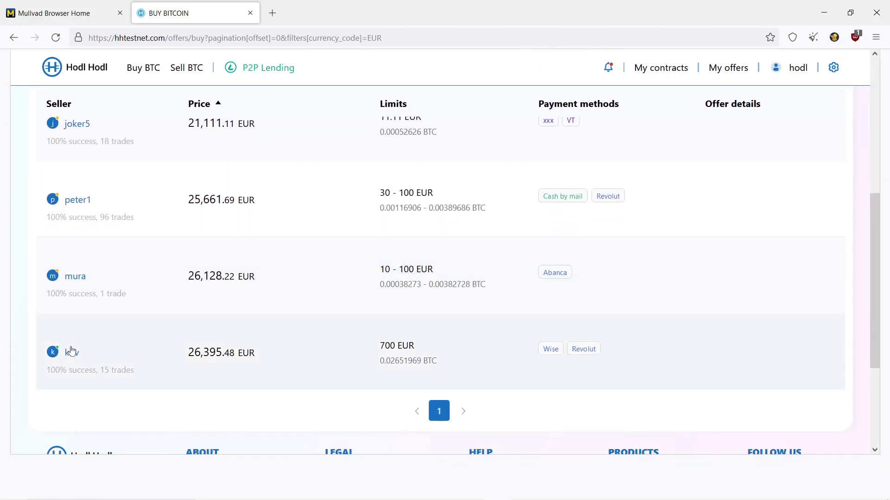
Accept knv's 700 EUR offer for 0.02659925 BTC, paying via Wise.
click(556, 367)
click(397, 376)
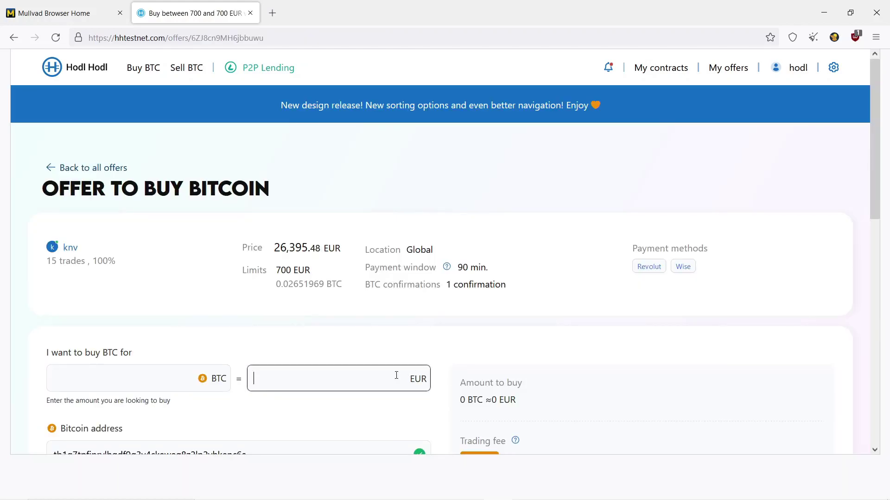
text(700)
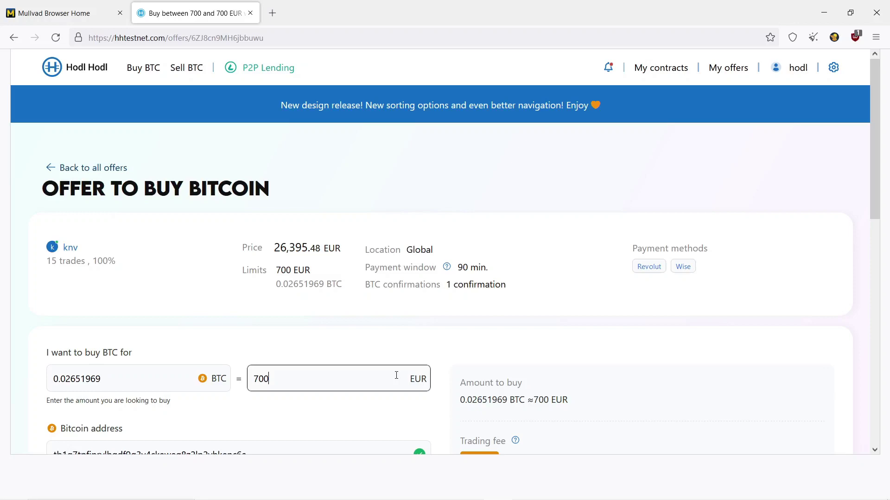
scroll(397, 376, down, 5)
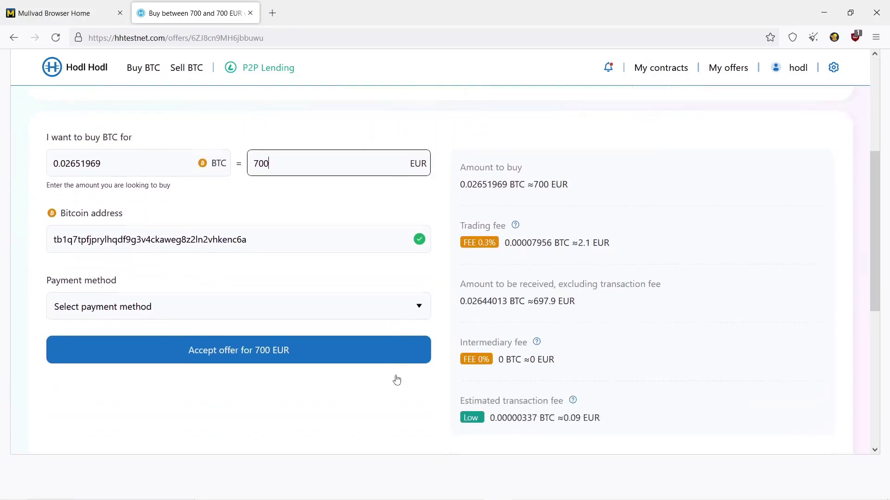
scroll(396, 380, down, 1)
click(389, 280)
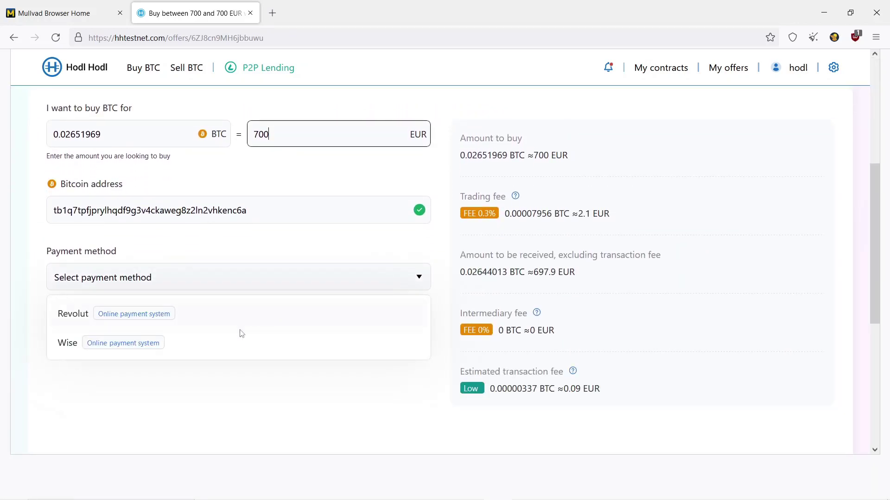
click(235, 346)
click(252, 324)
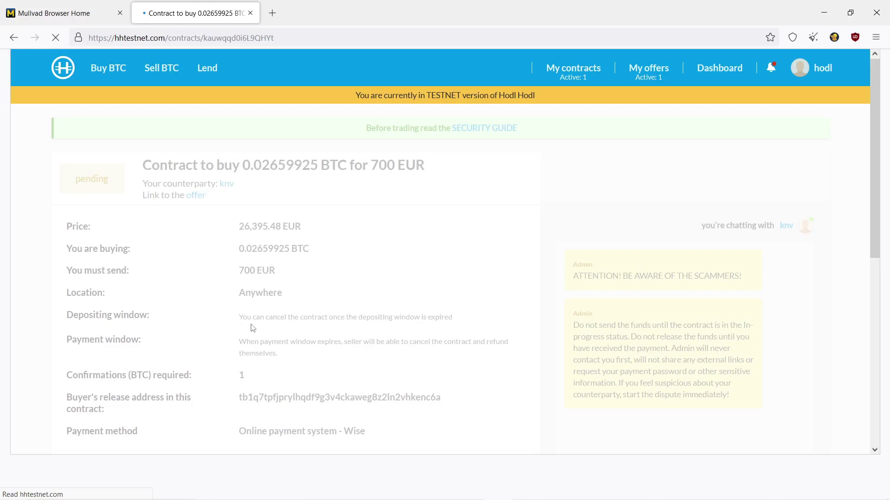
Generate the contract escrow and confirm it with the payment password.
click(602, 289)
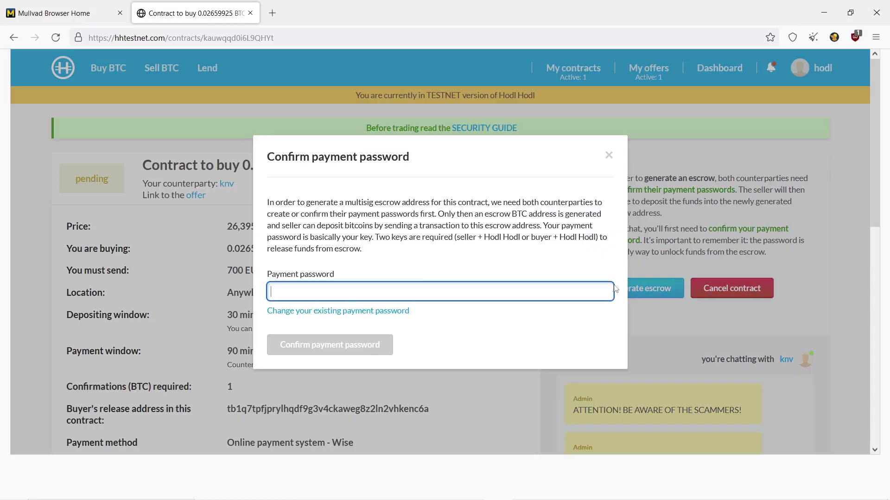
text(•••••)
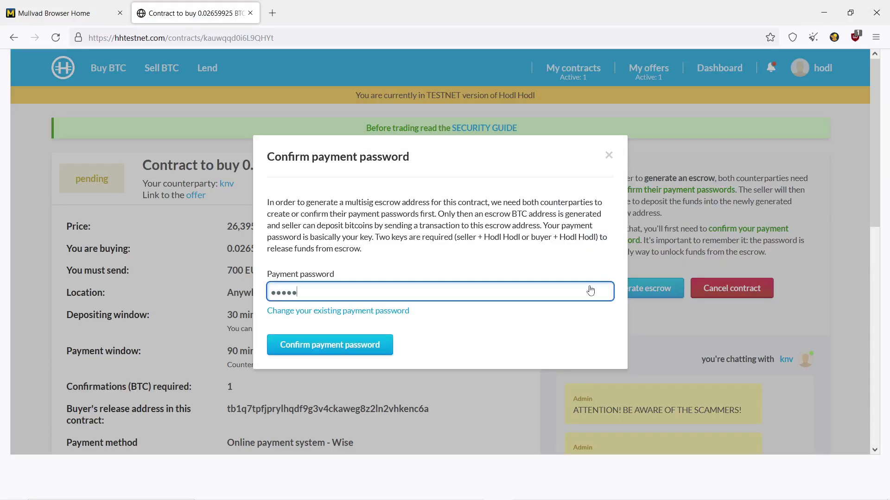
text(••••••)
key(Return)
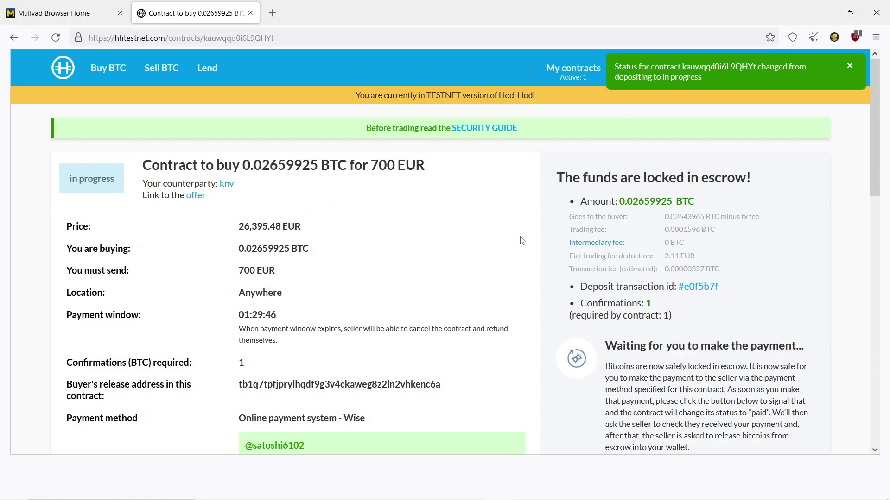
scroll(520, 240, down, 3)
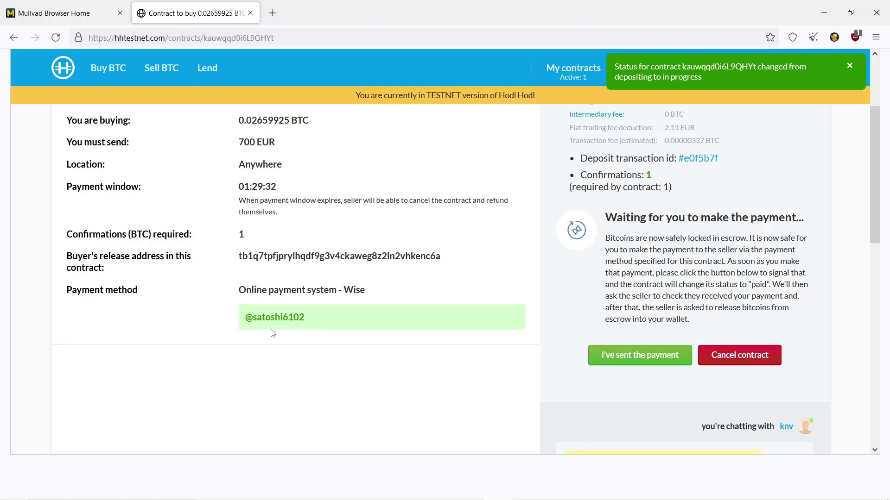
Mark the payment sent, check the unconfirmed 0.02659925 BTC in Electrum, then show the browser Home tab.
click(628, 358)
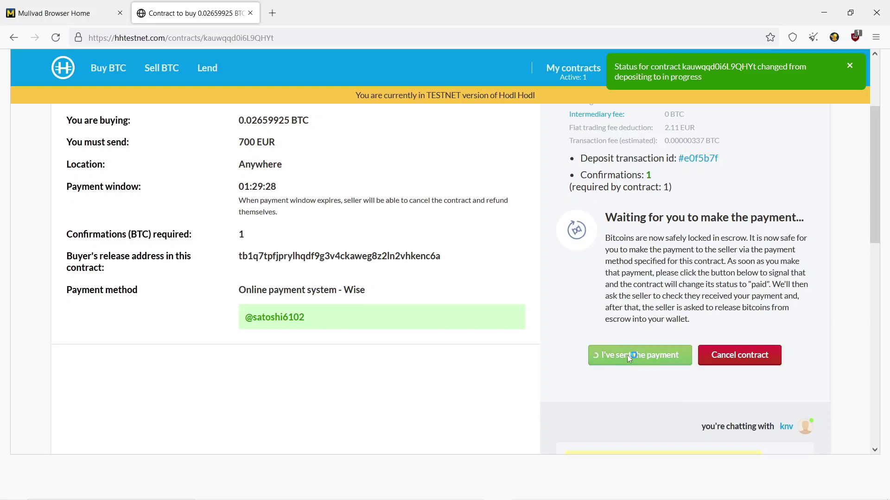
scroll(628, 358, up, 2)
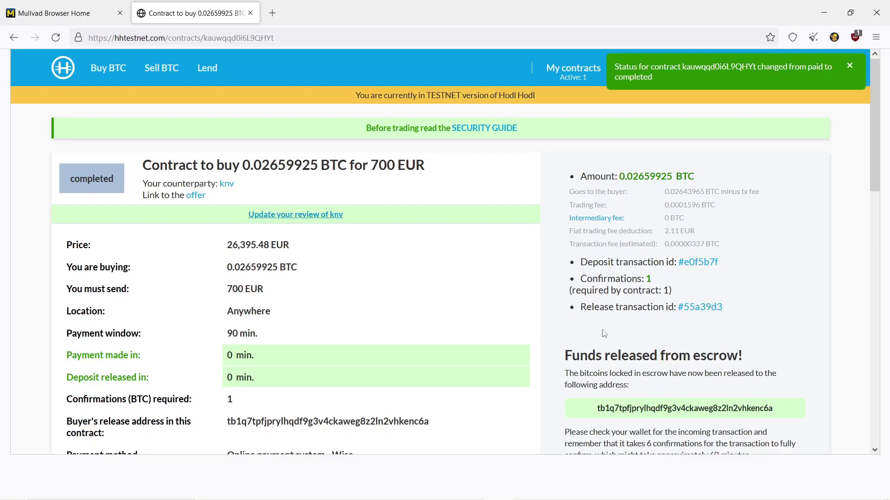
key(alt+Tab)
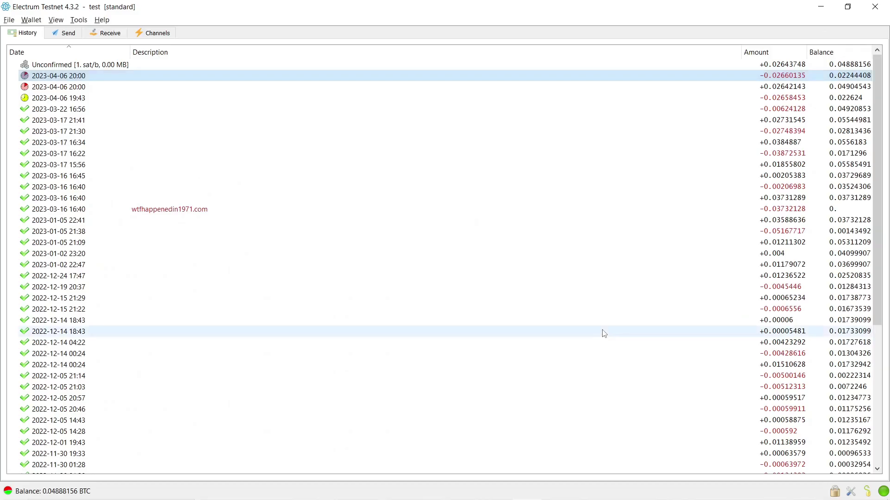
click(505, 67)
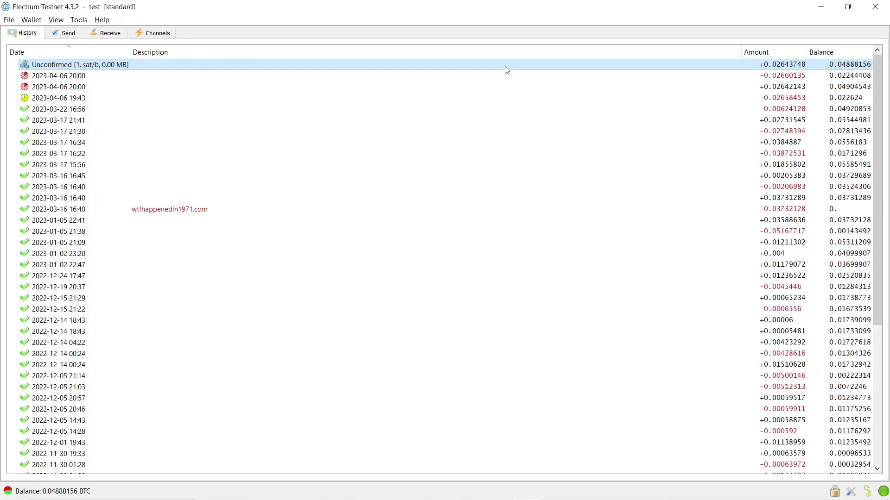
key(alt+Tab)
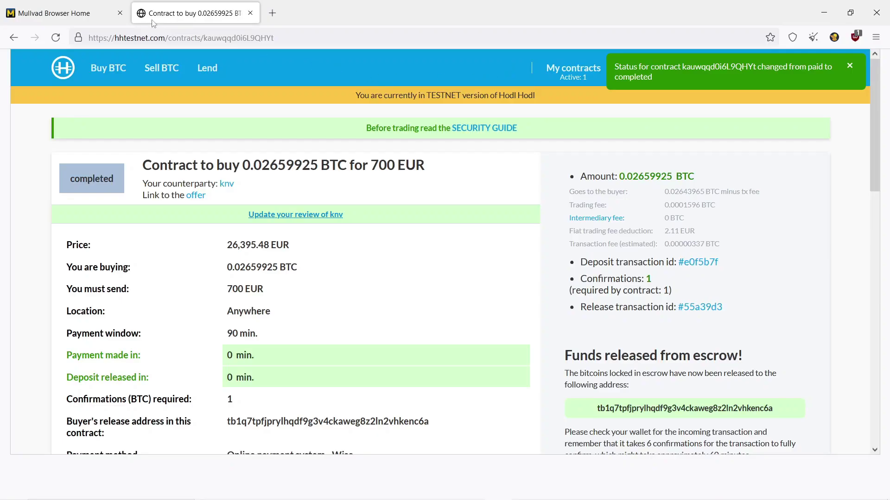
click(89, 11)
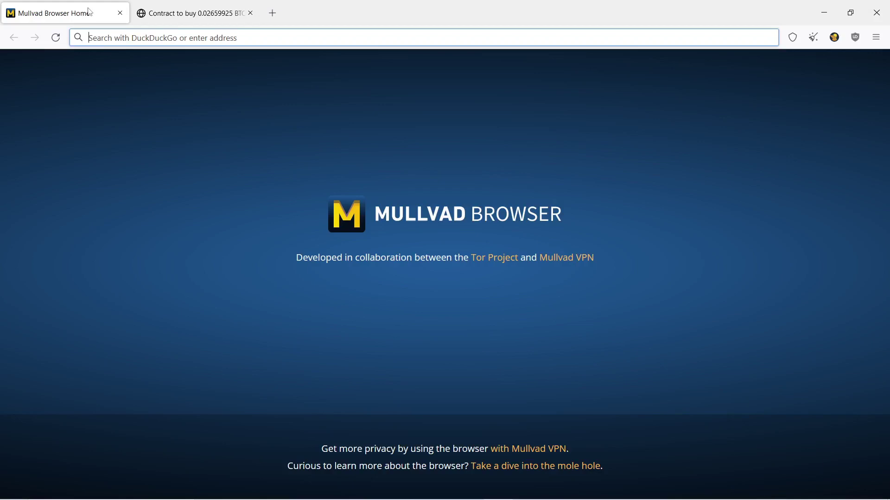